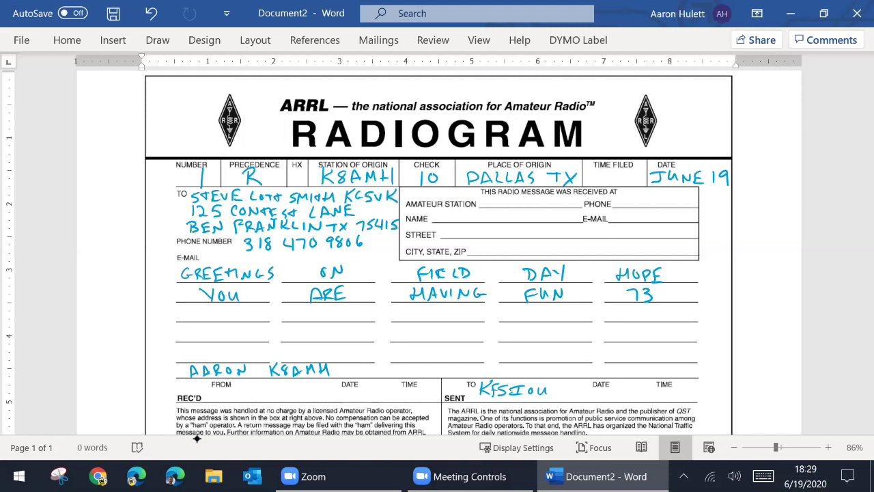
- Handwrite JUNE 19 in the SENT date box and 6:40 PM CDT in the SENT time box
mouse_move(573, 390)
mouse_down()
mouse_move(578, 400)
mouse_move(599, 389)
mouse_move(639, 400)
mouse_up()
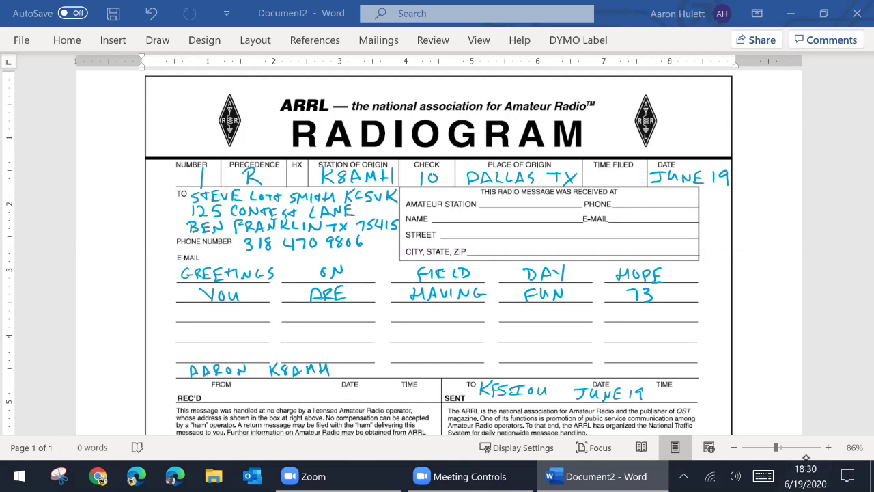
mouse_move(664, 389)
mouse_down()
mouse_move(660, 398)
mouse_move(685, 400)
mouse_up()
drag(691, 391, 691, 392)
drag(701, 391, 703, 396)
mouse_move(712, 400)
mouse_down()
mouse_move(720, 400)
mouse_move(706, 415)
mouse_up()
drag(709, 407, 708, 417)
mouse_move(709, 406)
mouse_down()
mouse_move(711, 416)
mouse_move(724, 418)
mouse_move(731, 407)
mouse_up()
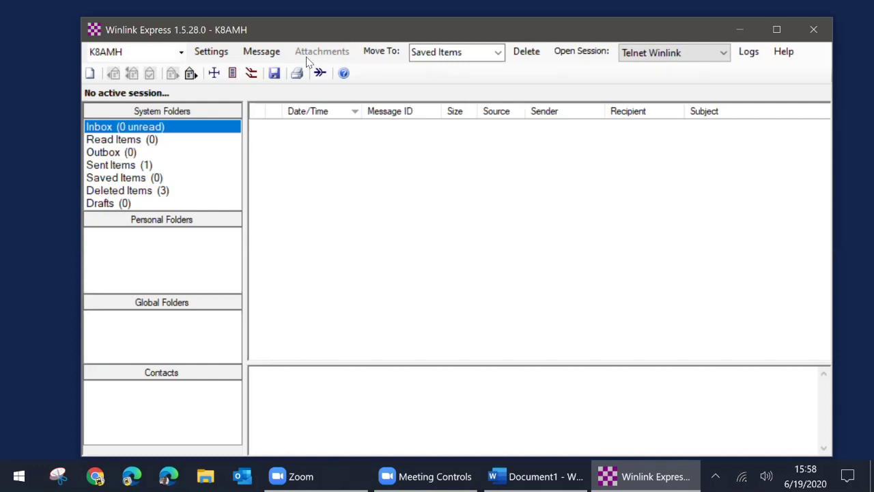
- Start a new message from the Standard Templates > RADIOGRAM RRI Forms > Radiogram.txt template
click(272, 58)
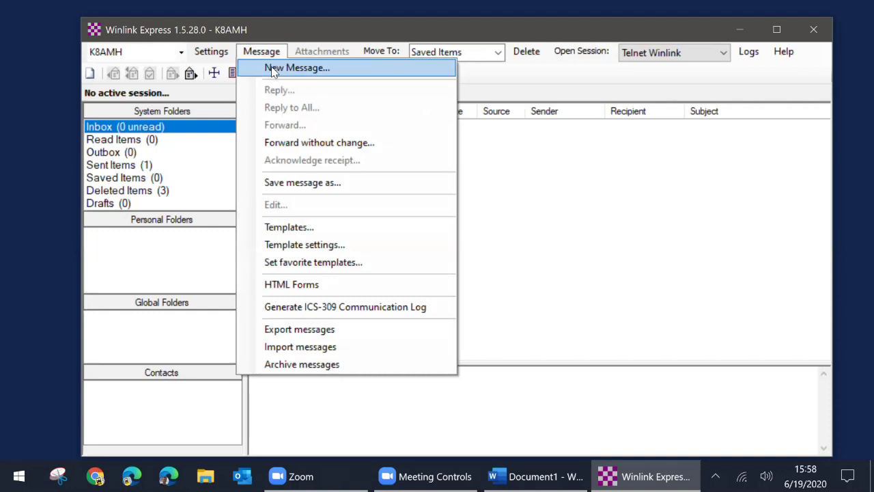
click(280, 67)
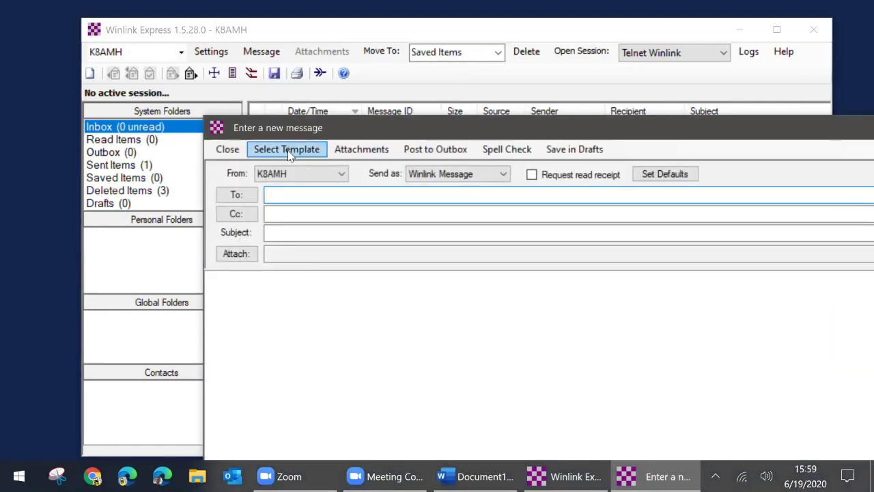
click(293, 152)
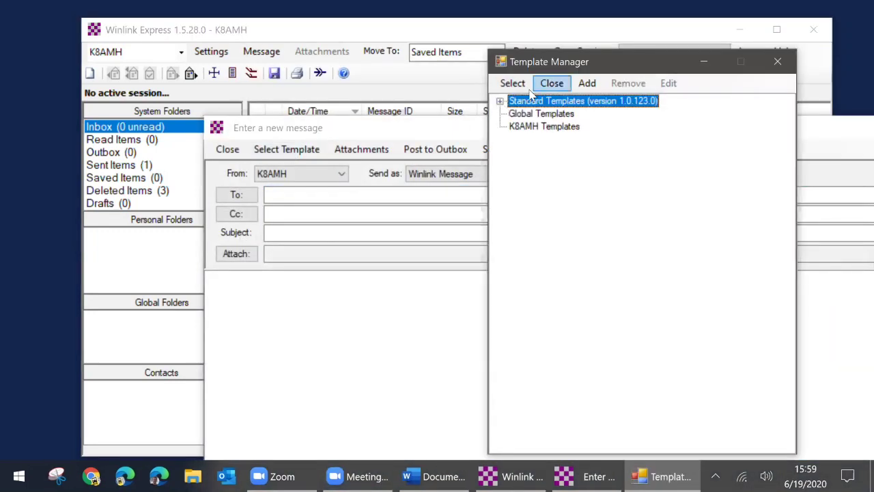
click(500, 101)
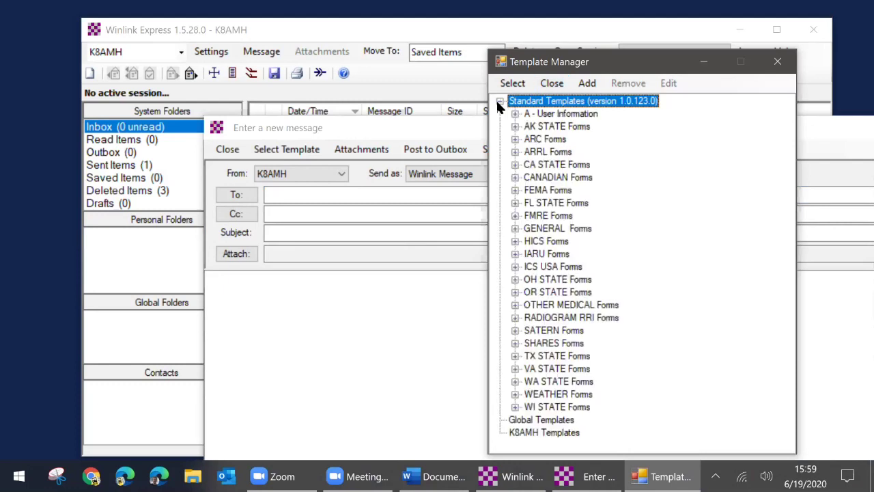
click(515, 317)
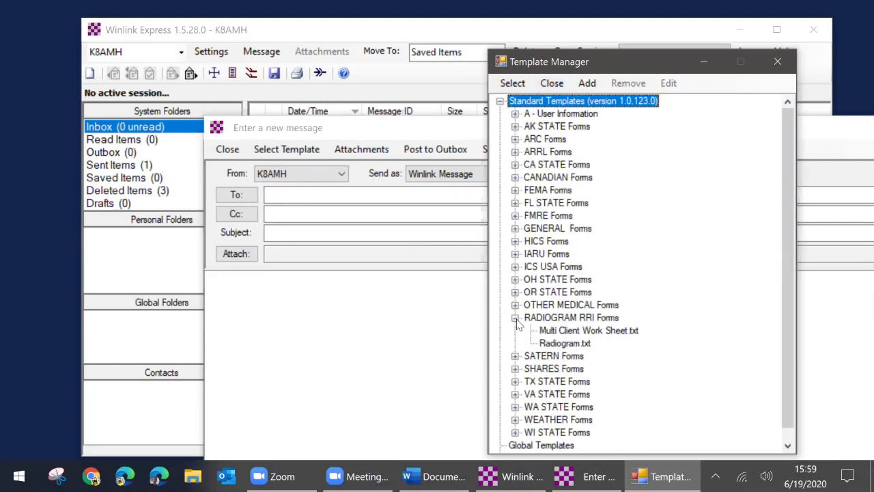
click(558, 344)
double_click(558, 343)
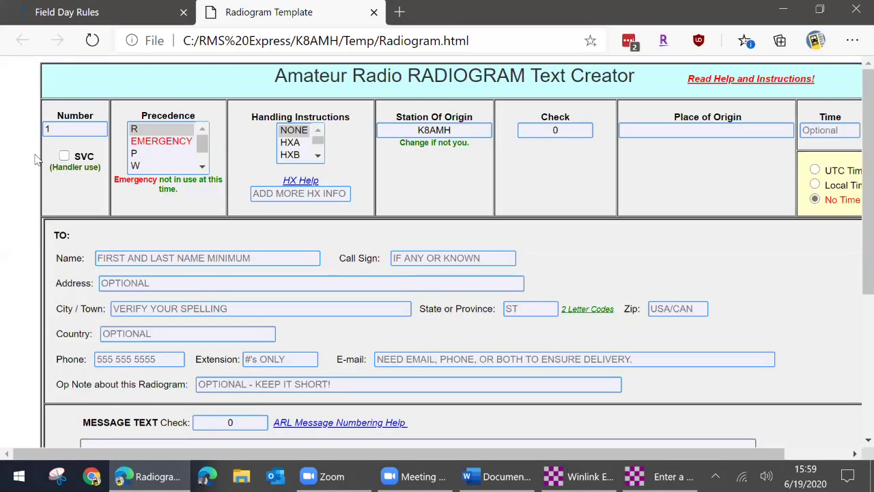
- Keep the message number and precedence R, and set Place of Origin to DALLAS TX
scroll(38, 159, down, 1)
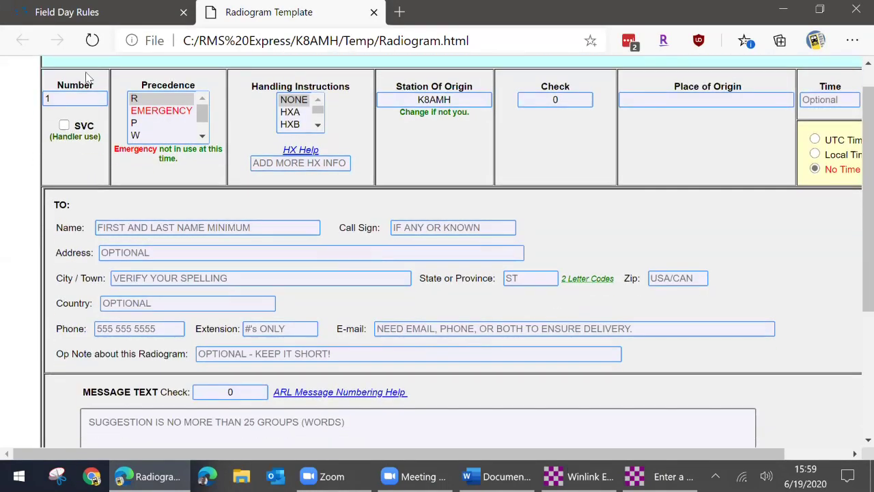
click(65, 101)
click(149, 103)
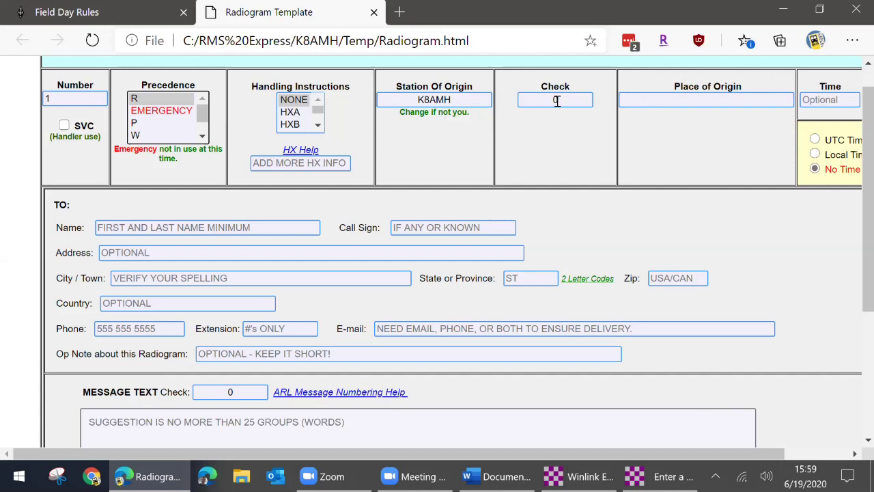
click(643, 102)
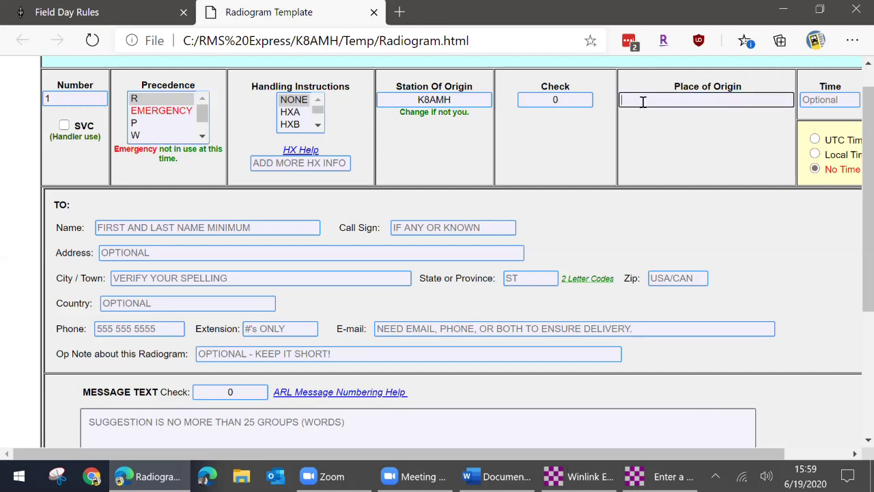
text(DALLAS TX)
scroll(631, 175, right, 2)
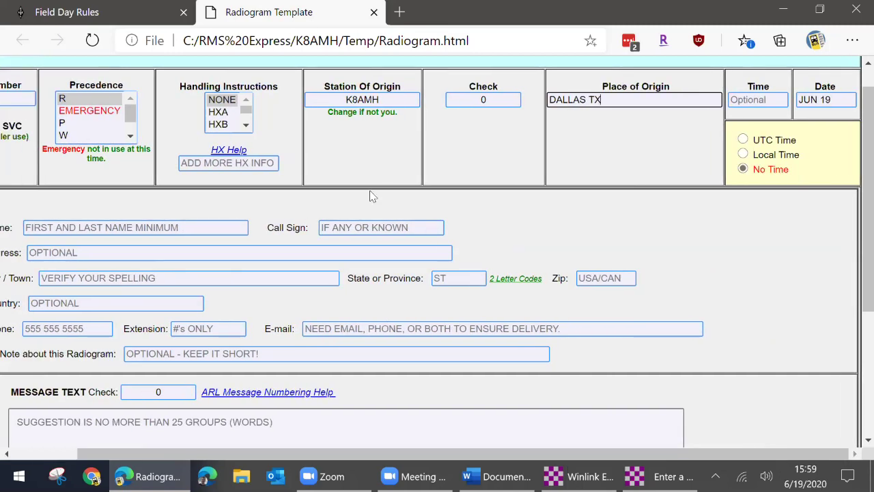
scroll(632, 176, down, 2)
scroll(410, 205, left, 2)
- Enter the addressee's name, call sign and street address, correcting the typo
click(208, 111)
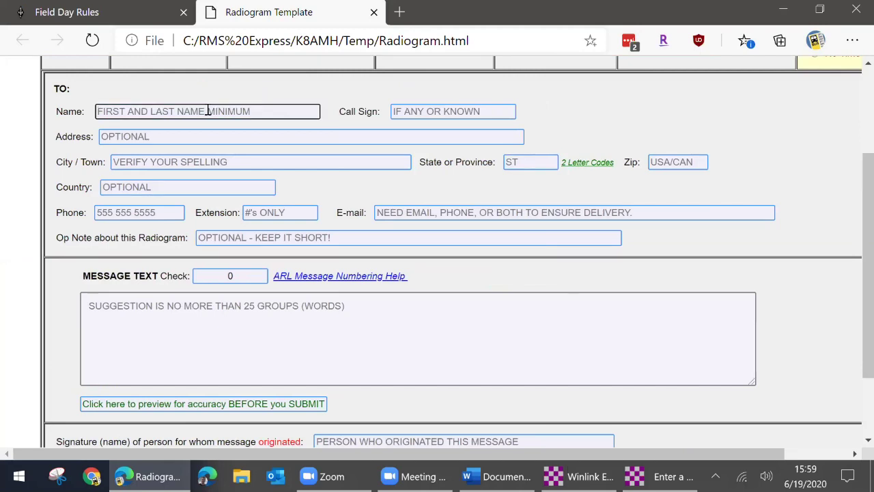
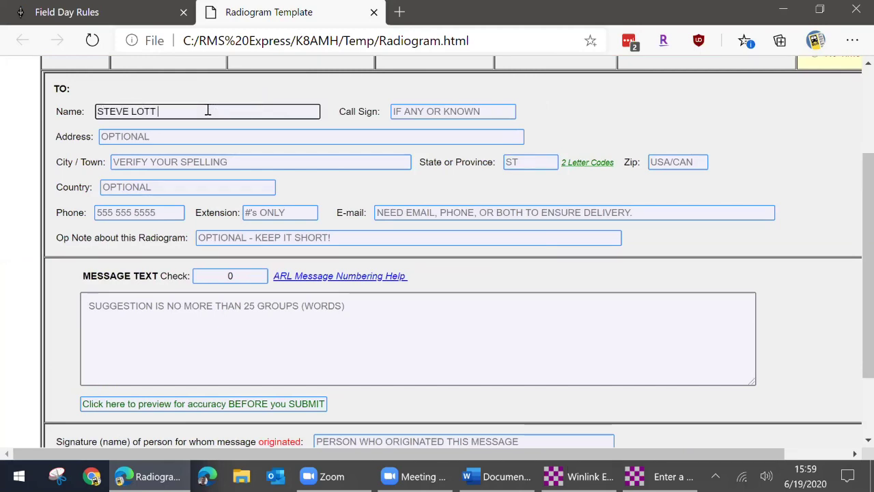
key(Tab)
text(K)
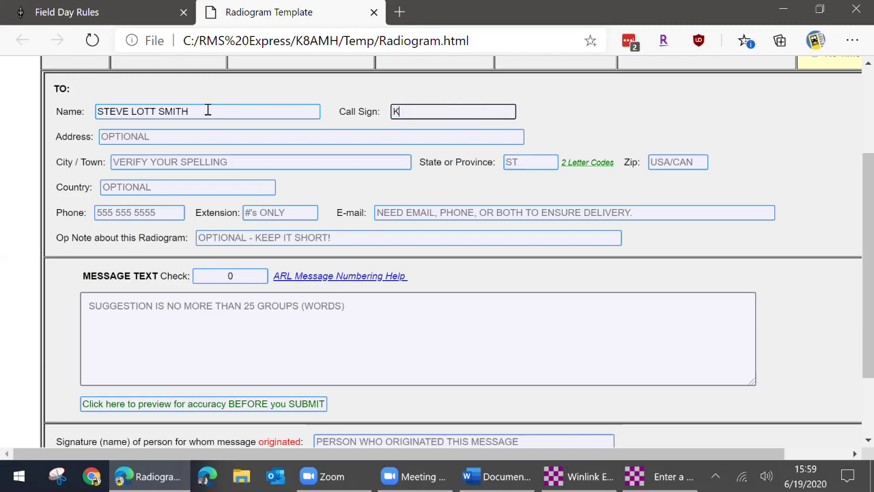
text(G5VK)
key(Tab)
- Fill in the addressee's city, state, ZIP code and phone number
key(Tab)
text(BEN FLRANK)
key(BackSpace)
key(BackSpace)
key(BackSpace)
key(BackSpace)
key(BackSpace)
text(RANKLIN)
key(Tab)
text(TX)
key(Tab)
key(Tab)
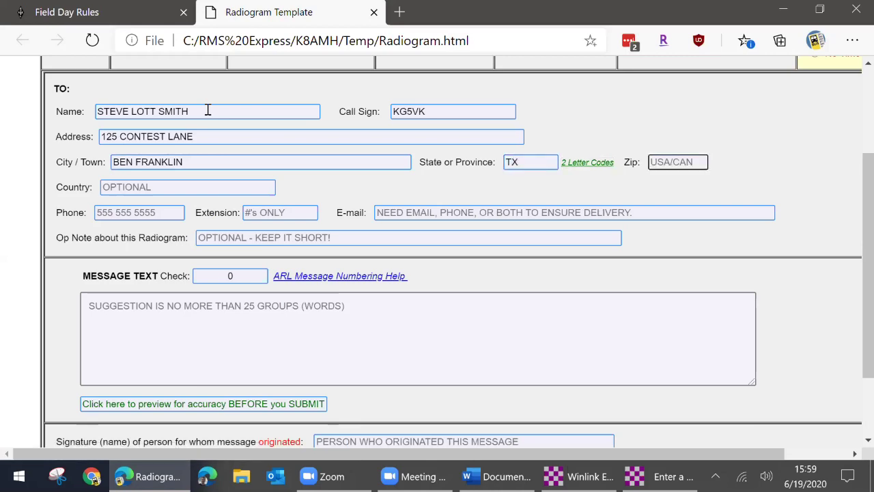
text(75415)
key(Tab)
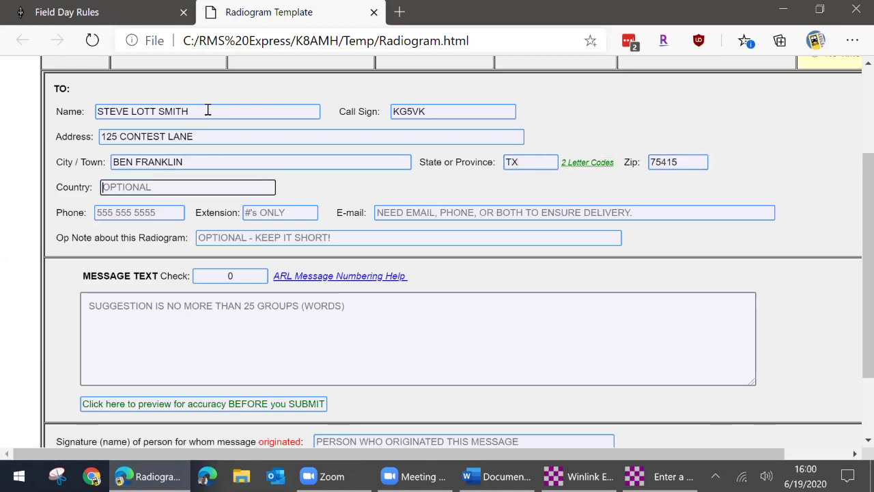
key(Tab)
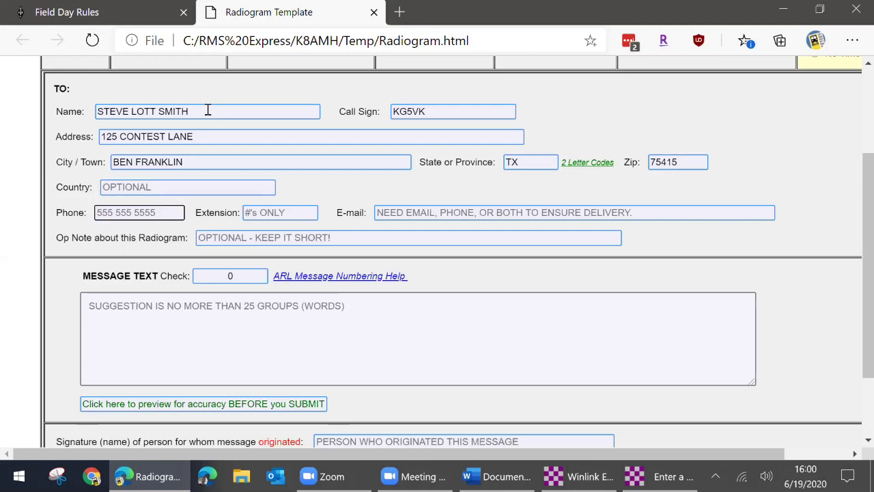
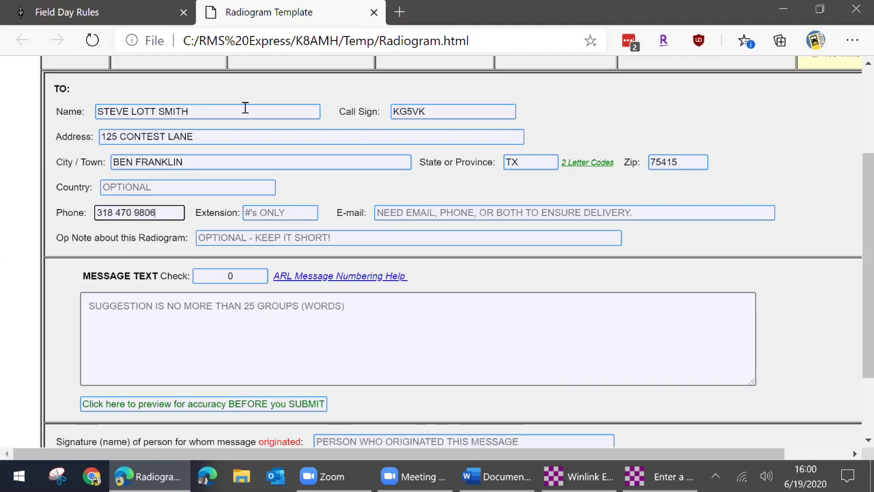
- Enter the message text GREETINGS ON FIELD DAY HOPE YOU ARE HAVING FUN 73
scroll(430, 205, down, 2)
click(310, 219)
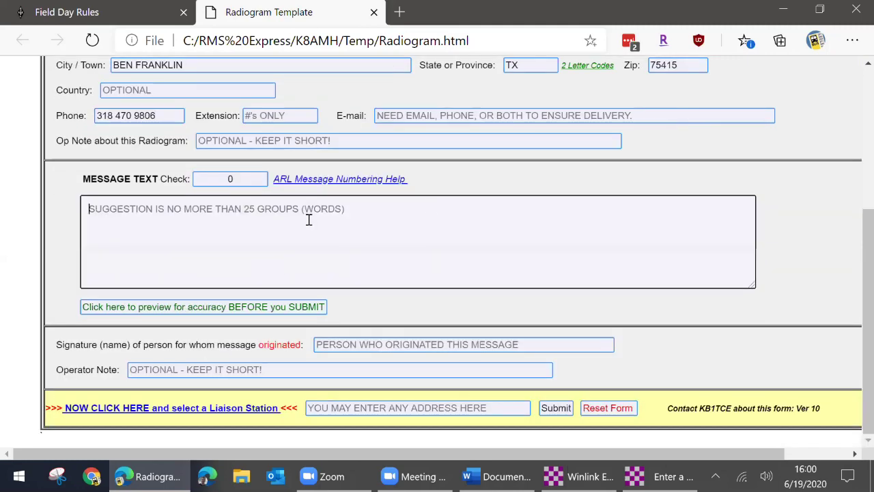
text(GREETINGS ON FIELD DAY )
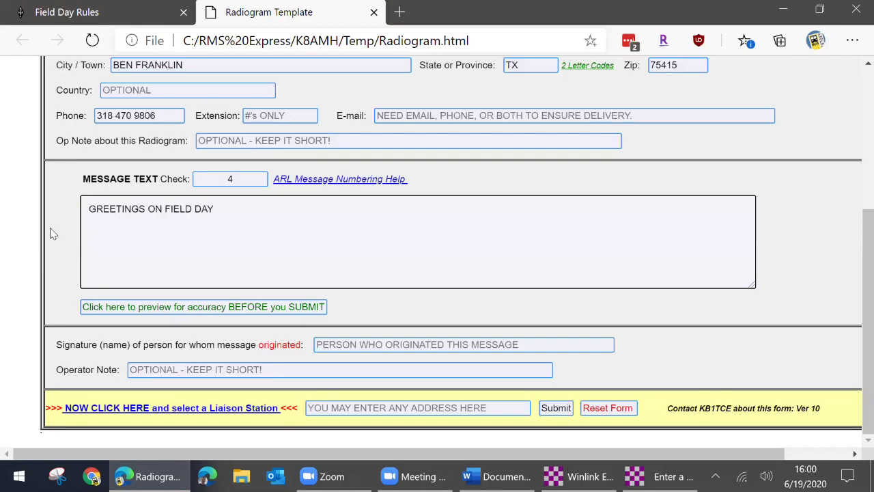
text(HOPE YOU ARE HAVING FUN 7)
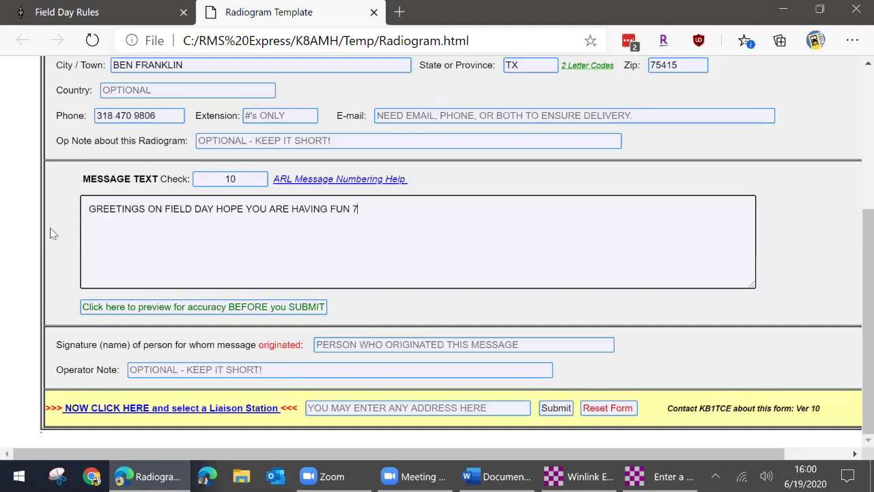
text(3)
key(Tab)
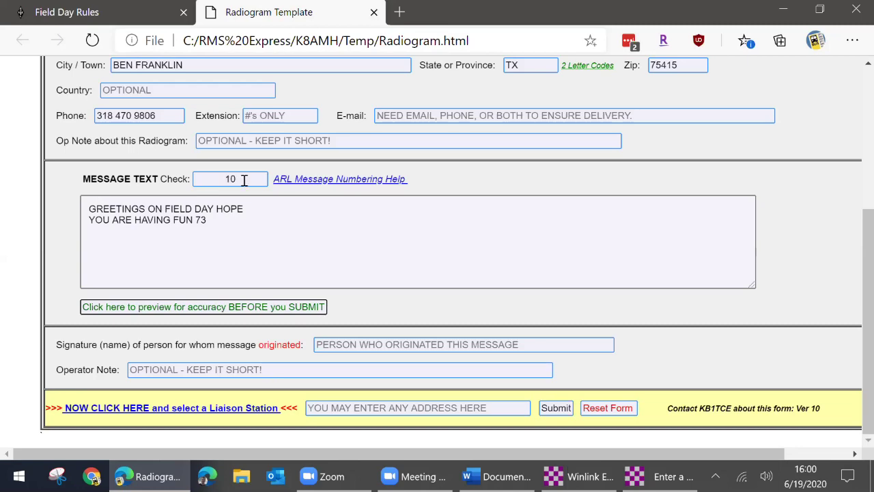
- Sign the radiogram with the originator's name and call sign
scroll(141, 192, up, 4)
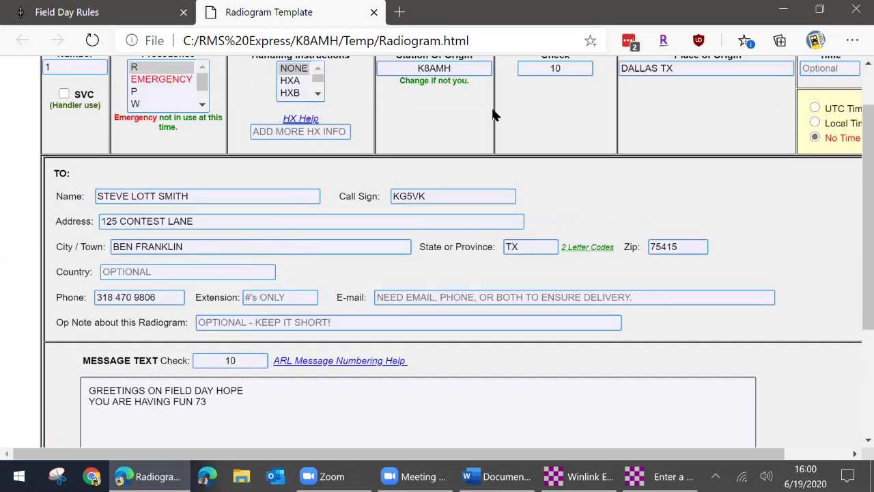
scroll(561, 135, down, 4)
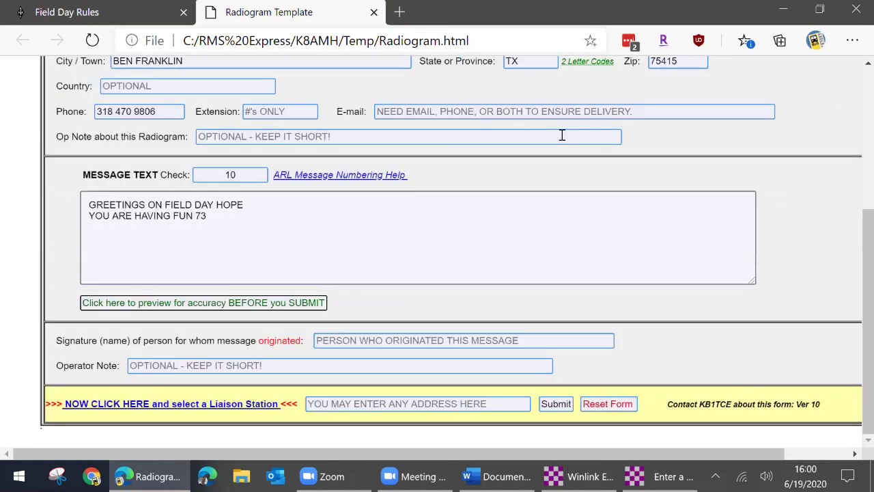
click(435, 346)
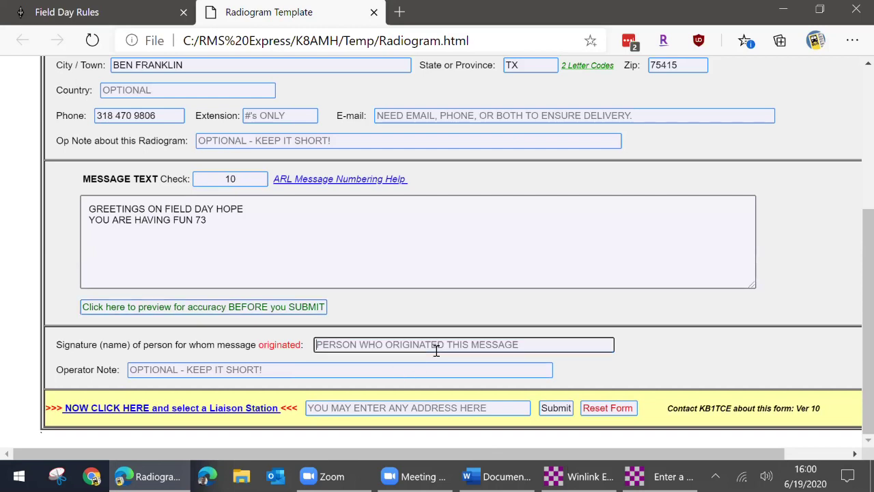
text(AARON K8AMH)
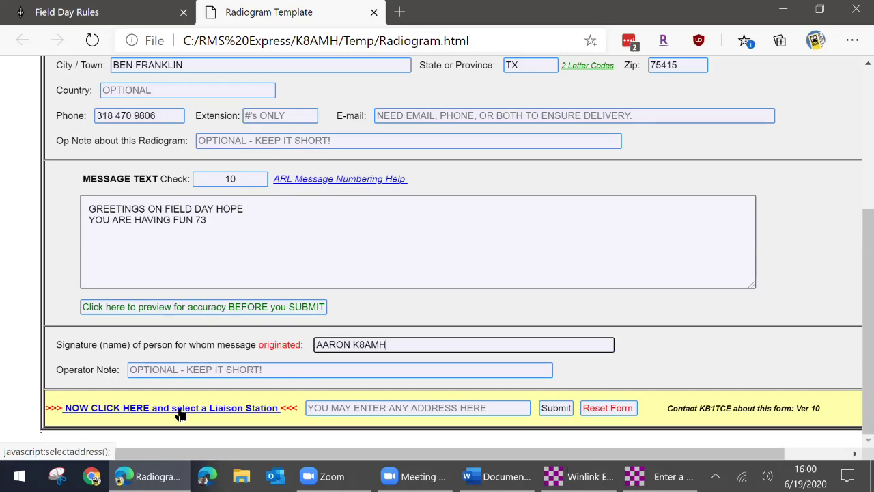
- Choose RRI-Region5, the Region 5 liaison station covering Texas, and close the station list
click(180, 410)
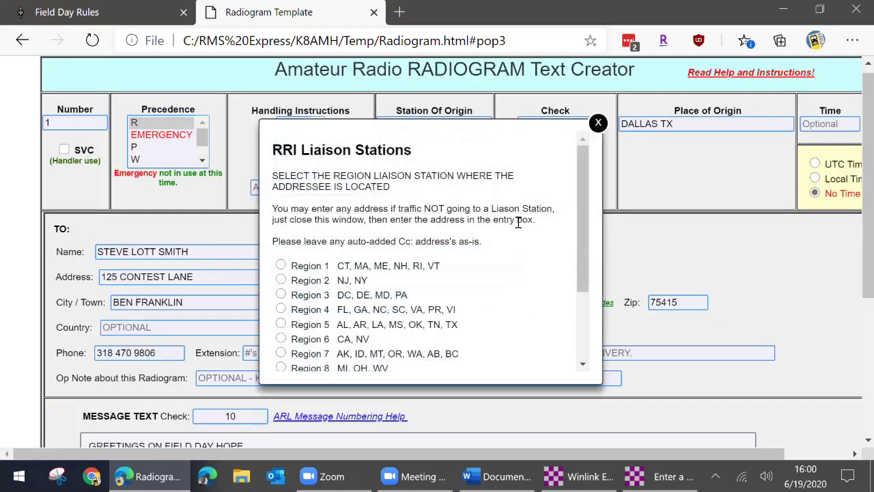
scroll(519, 222, down, 3)
scroll(517, 228, up, 1)
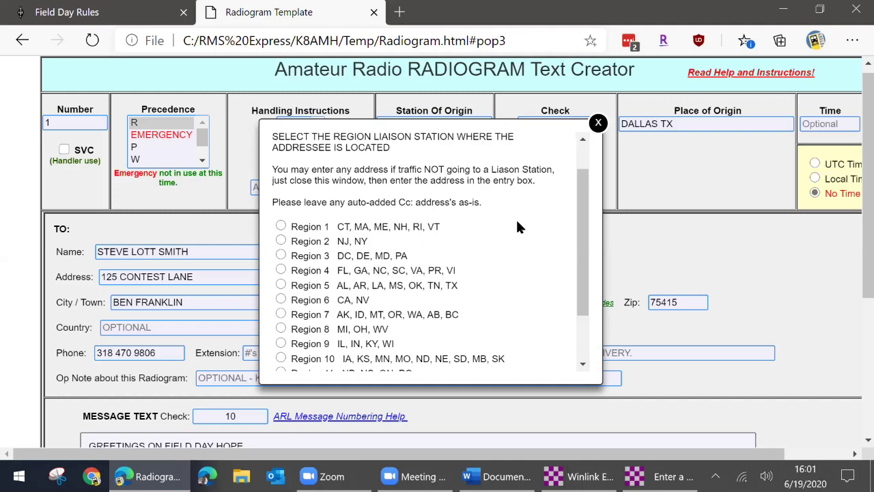
scroll(517, 227, down, 1)
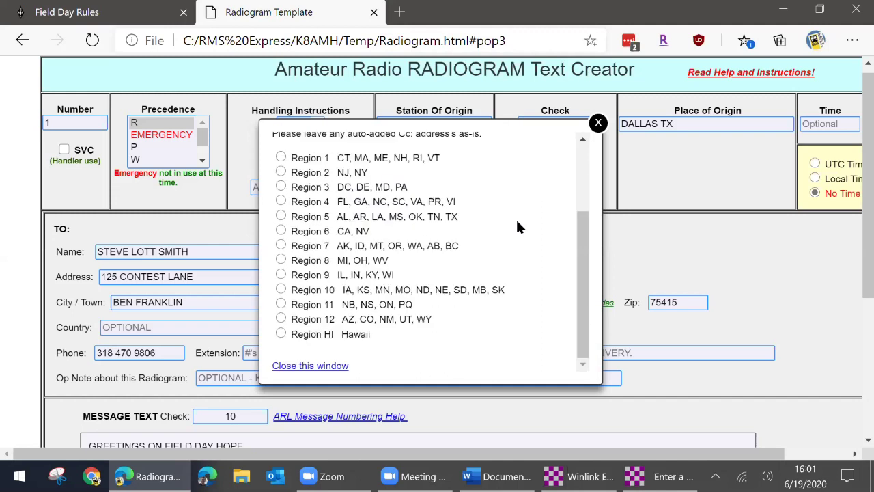
click(281, 216)
scroll(457, 198, up, 1)
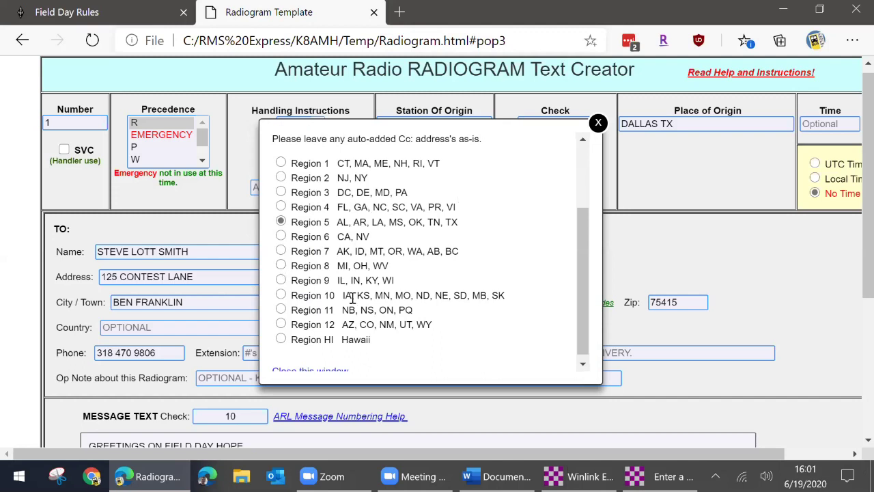
scroll(350, 305, up, 2)
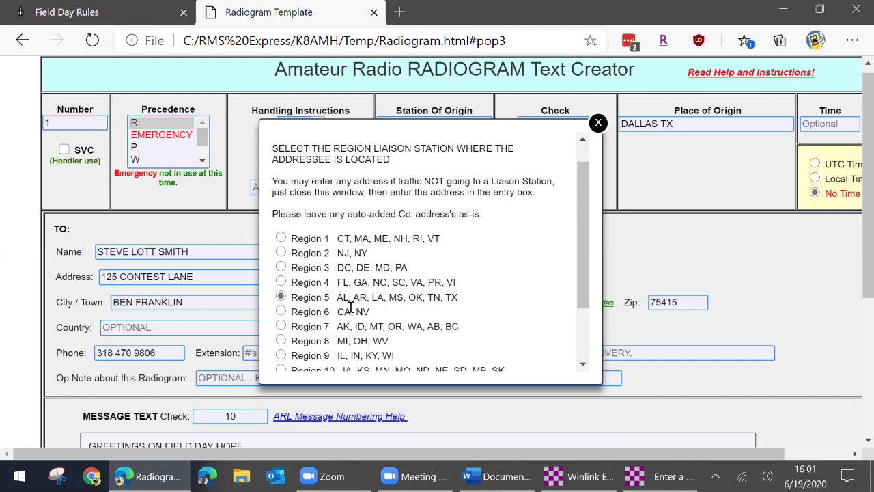
scroll(349, 306, down, 2)
scroll(349, 306, down, 1)
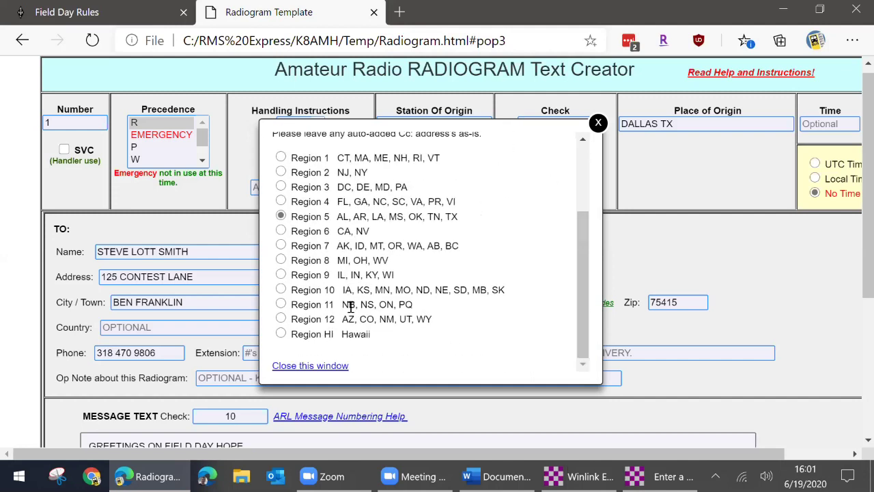
click(305, 366)
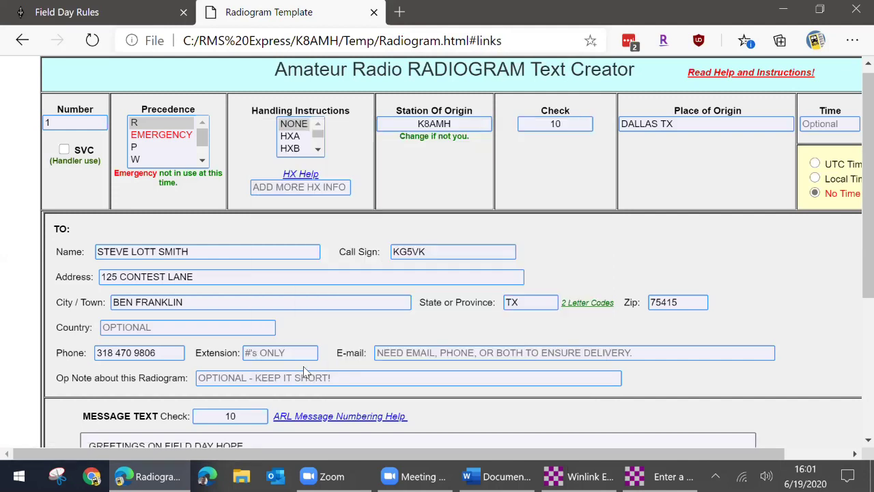
scroll(348, 342, down, 5)
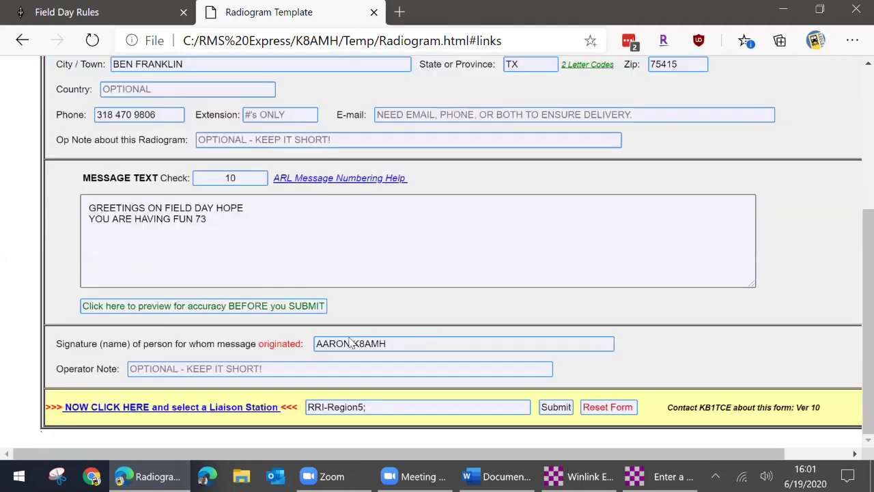
- Submit the radiogram form, confirm with OK, and minimize Edge
click(557, 409)
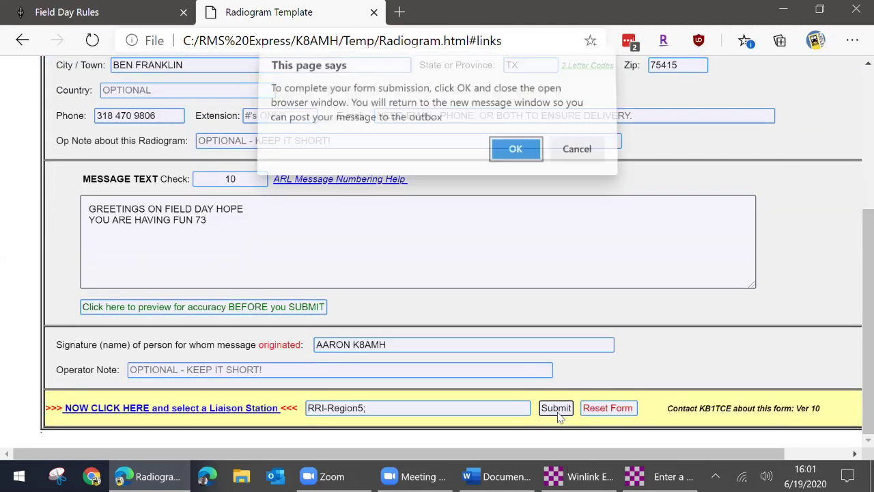
click(504, 156)
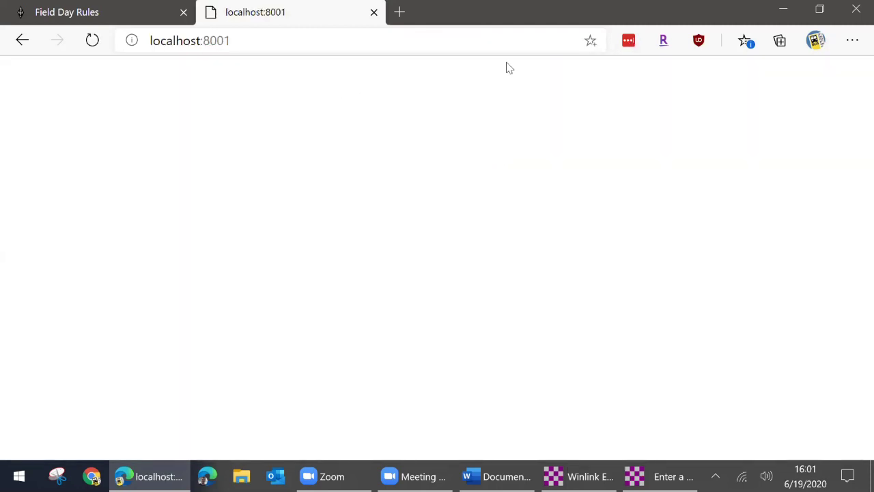
click(778, 17)
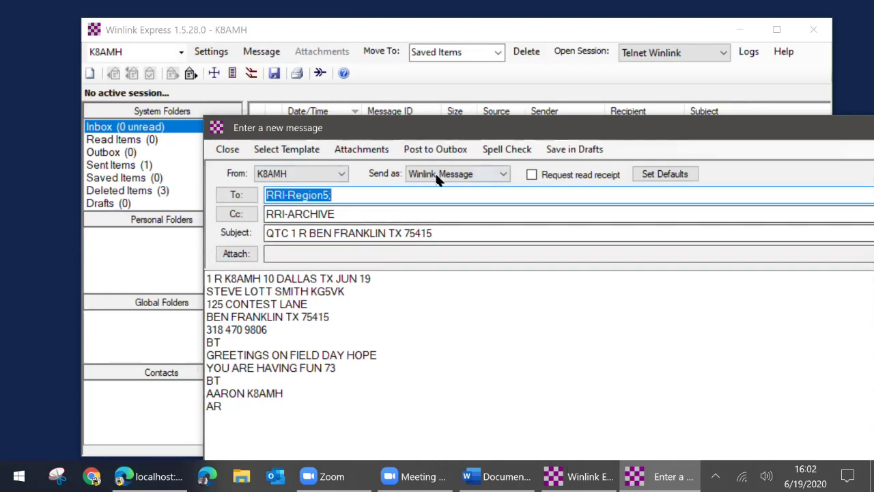
- Post the radiogram to the Outbox, leaving the session type on Telnet Winlink
click(457, 149)
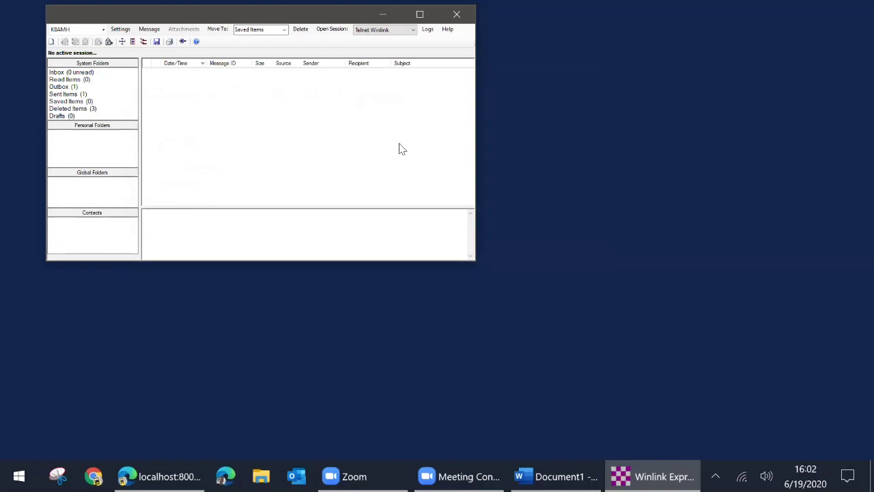
click(413, 30)
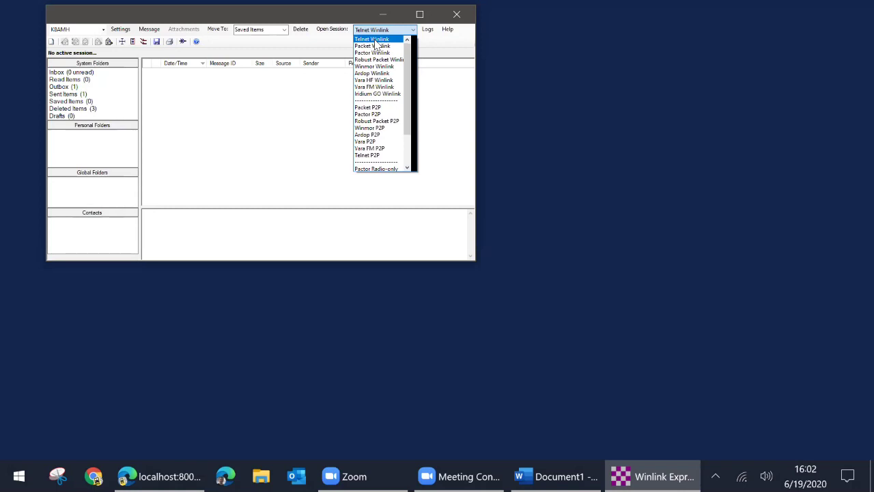
click(374, 39)
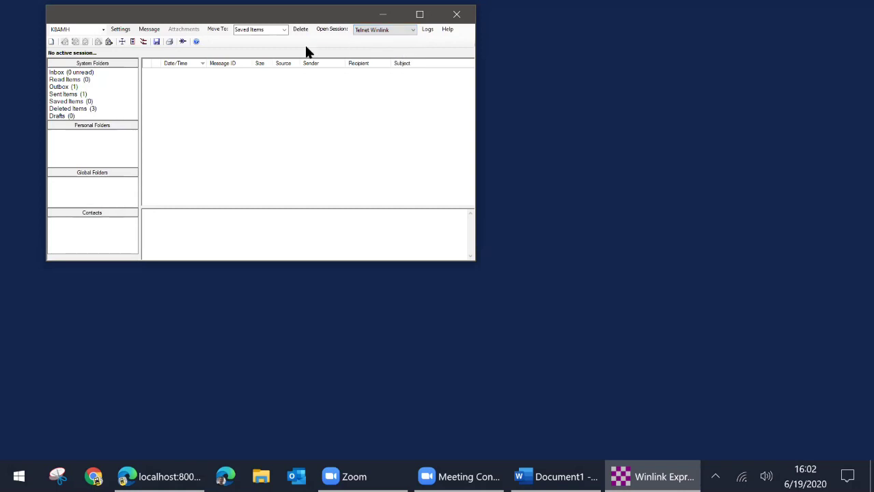